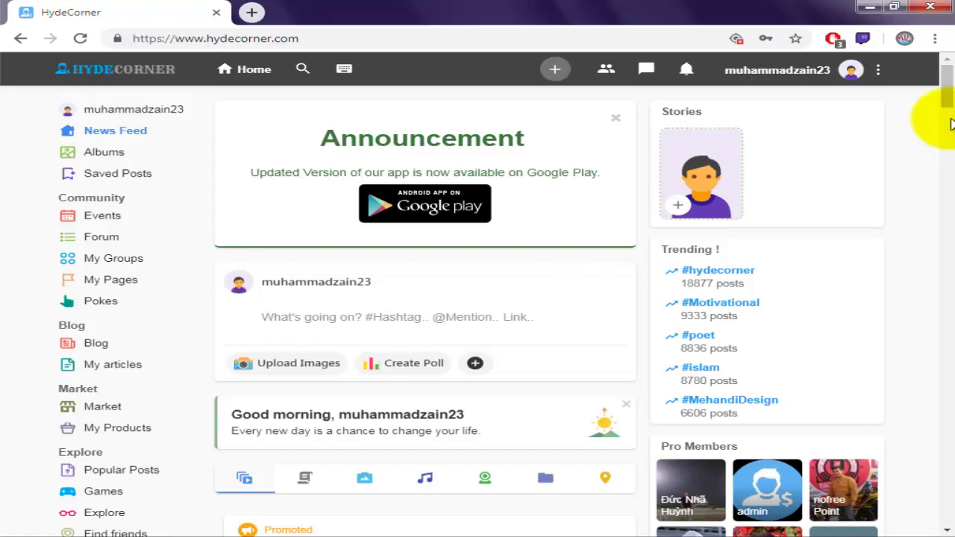
drag(945, 95, 944, 203)
drag(937, 102, 938, 85)
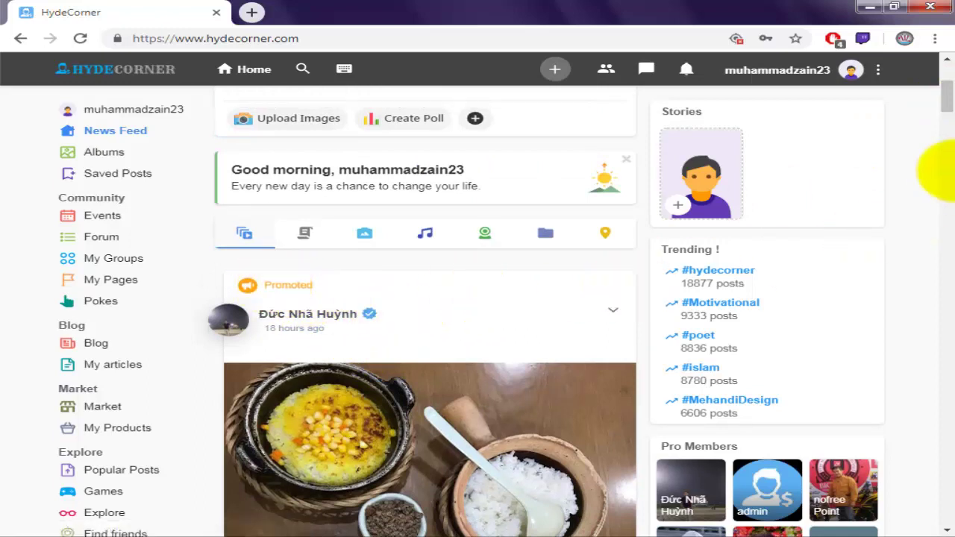
drag(941, 103, 941, 84)
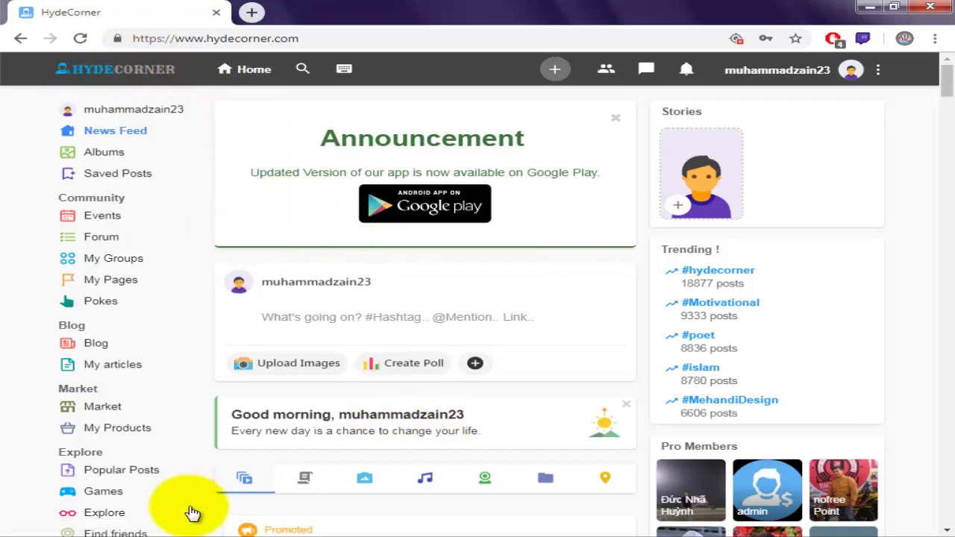
- In the incognito window, open the HydeCorner sign-up form and enter jhbkj as the username
click(298, 474)
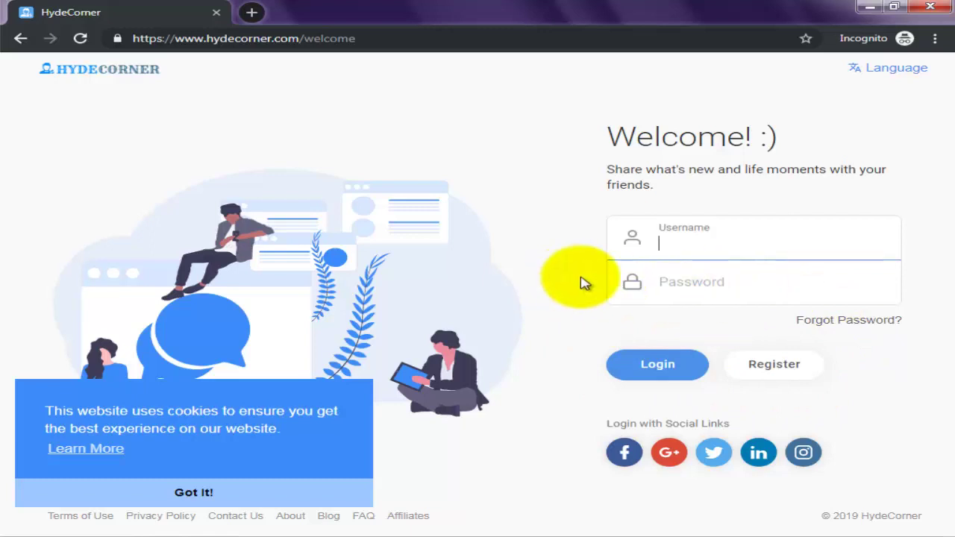
click(778, 376)
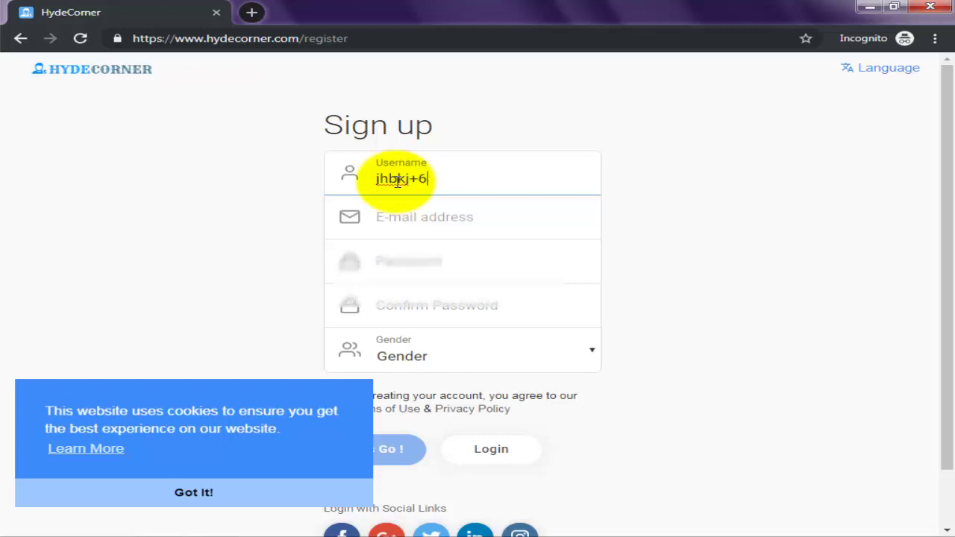
- Go through the e-mail, password and gender fields, dismiss the cookie notice, and accept the Terms of Use and Privacy Policy
click(481, 226)
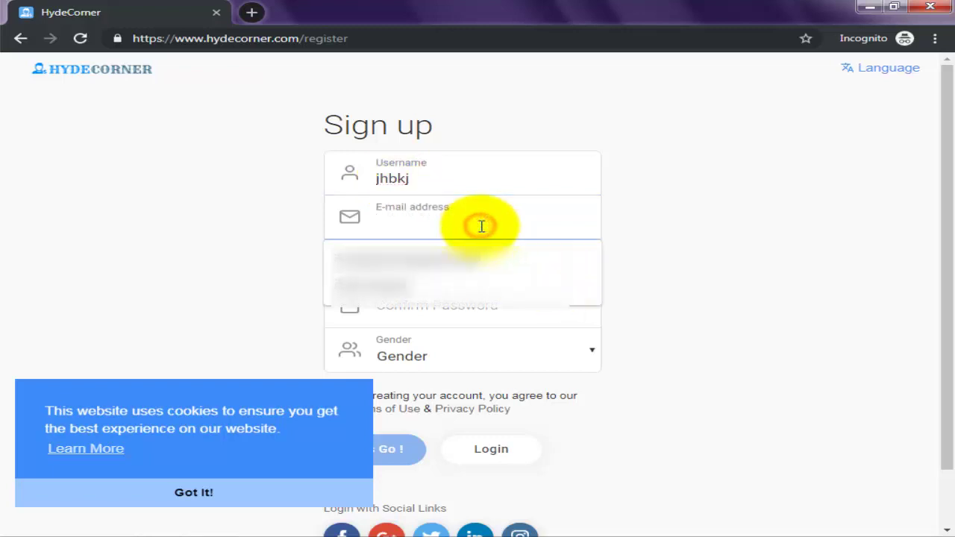
click(659, 212)
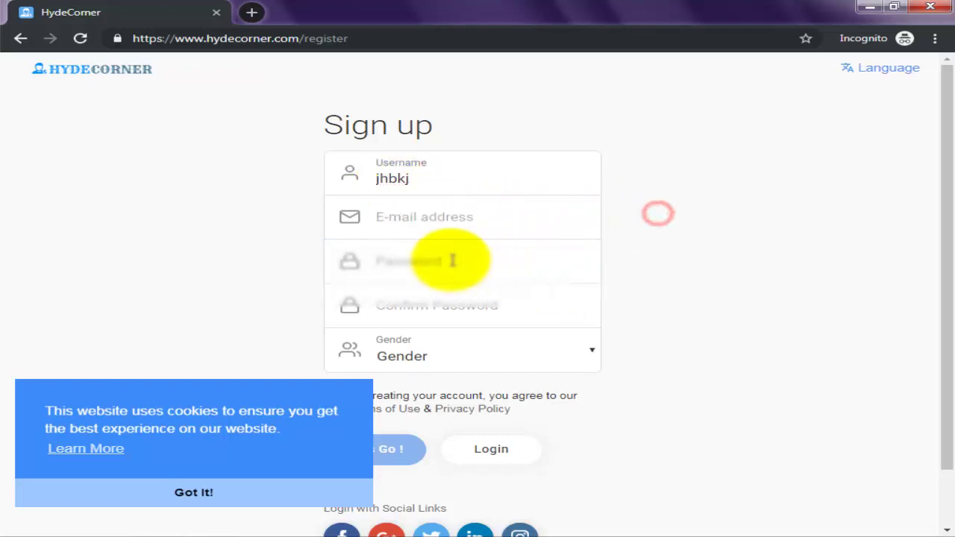
click(435, 265)
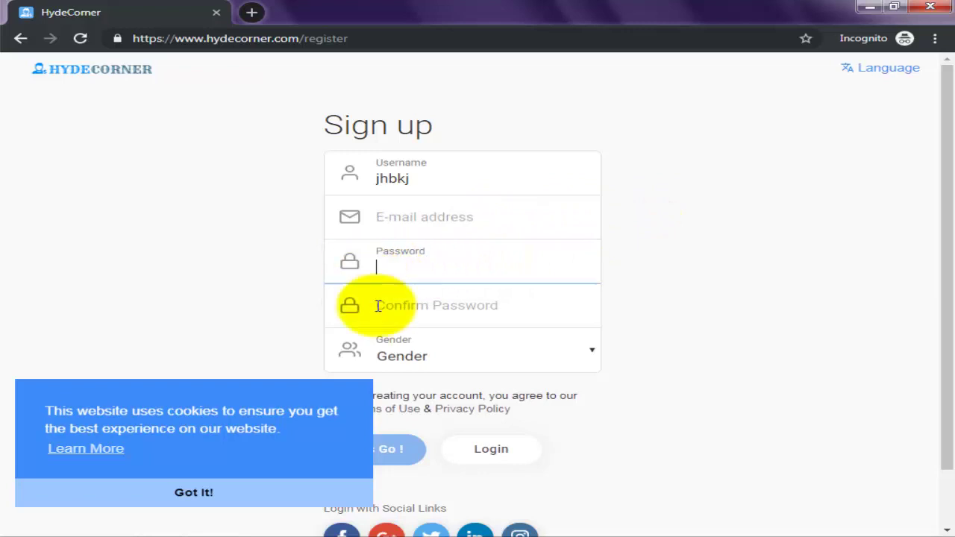
click(201, 496)
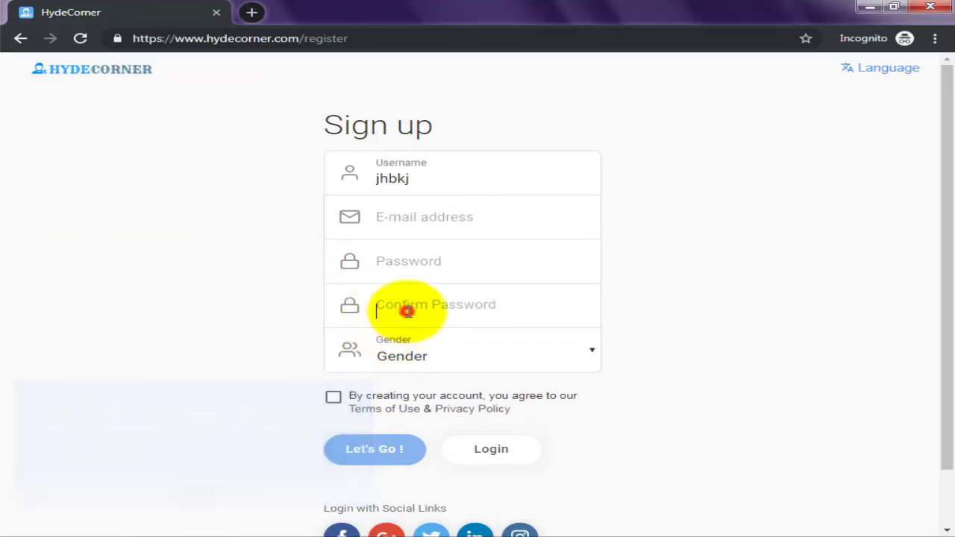
click(409, 313)
click(431, 357)
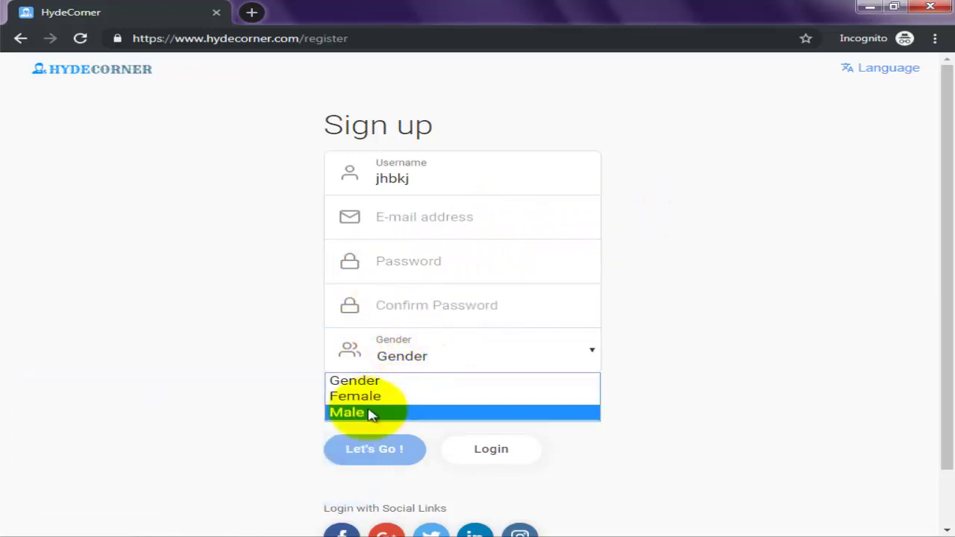
click(796, 349)
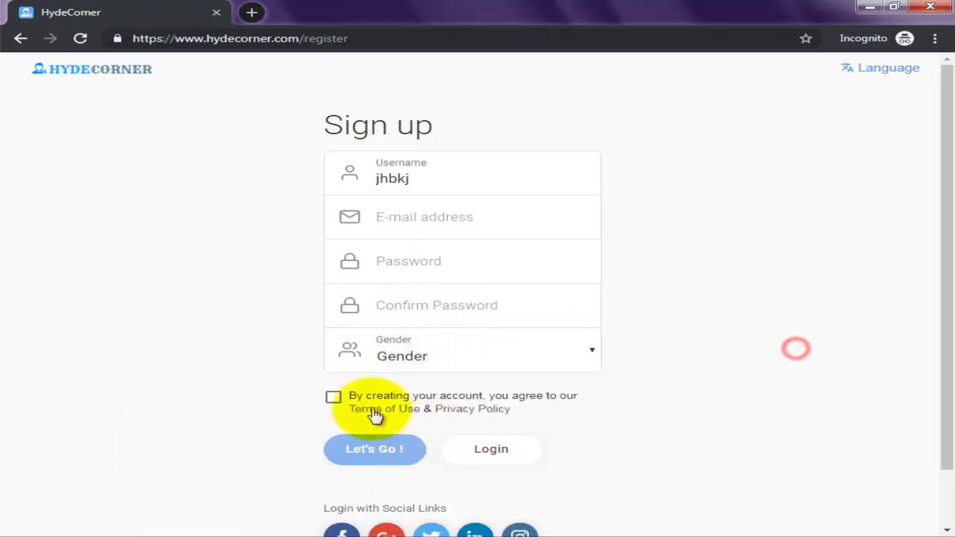
click(333, 398)
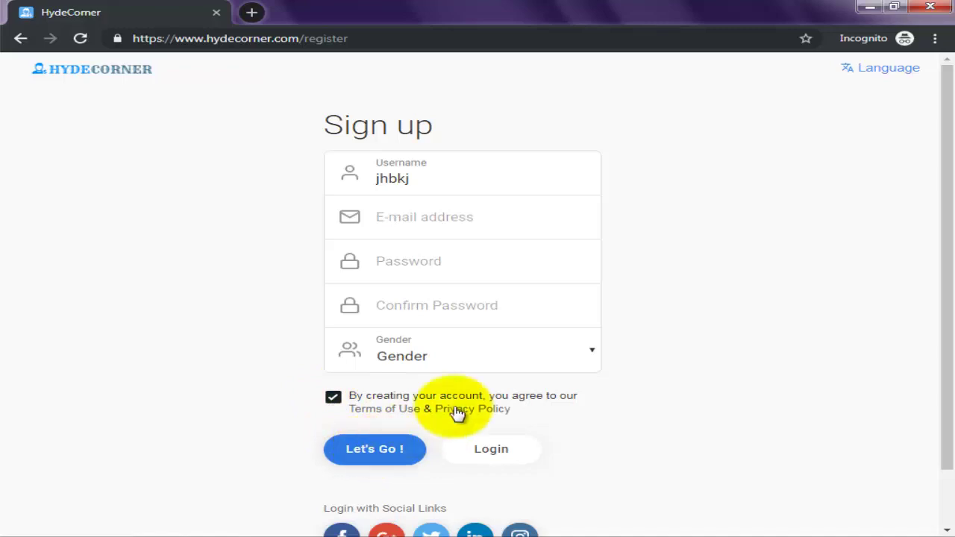
- Return to the logged-in HydeCorner window and open the account's General Setting page
click(870, 7)
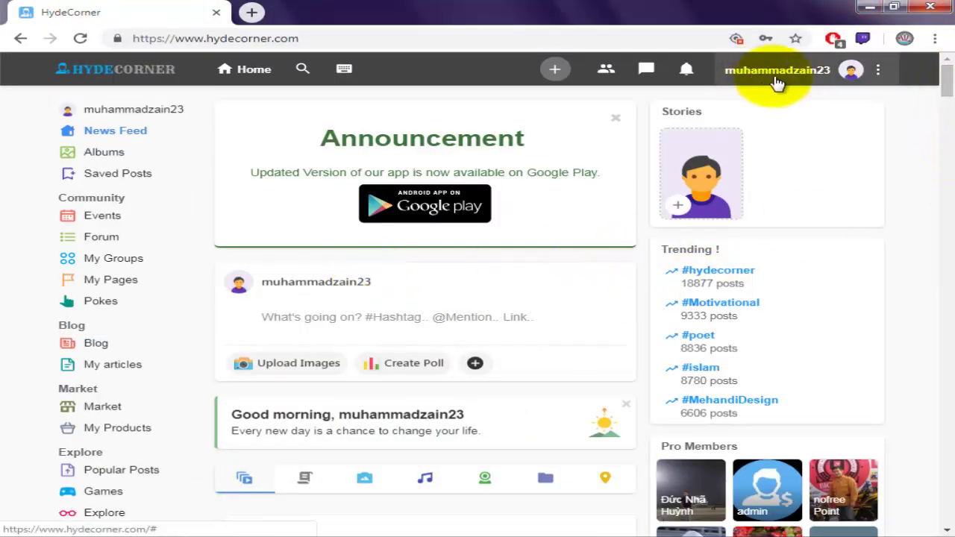
scroll(940, 86, down, 3)
scroll(940, 86, up, 3)
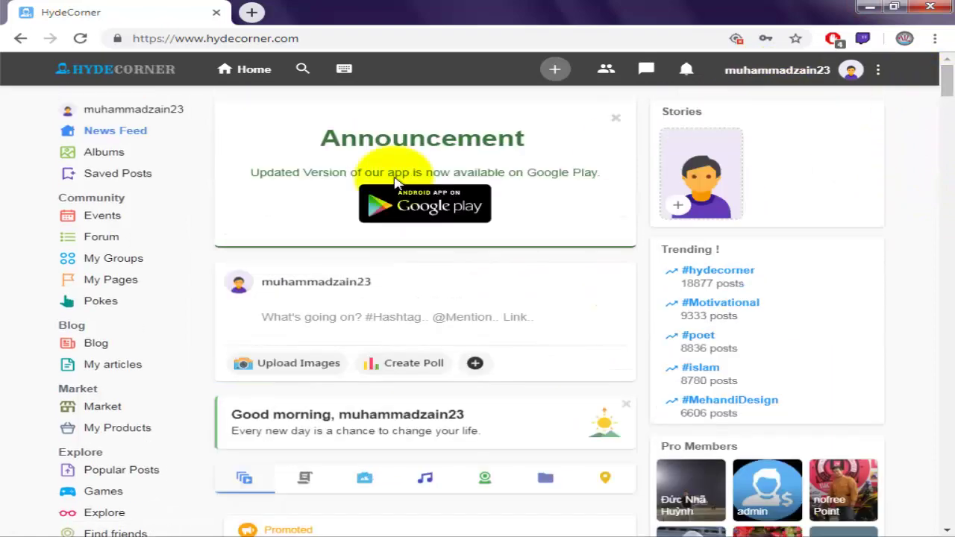
click(877, 71)
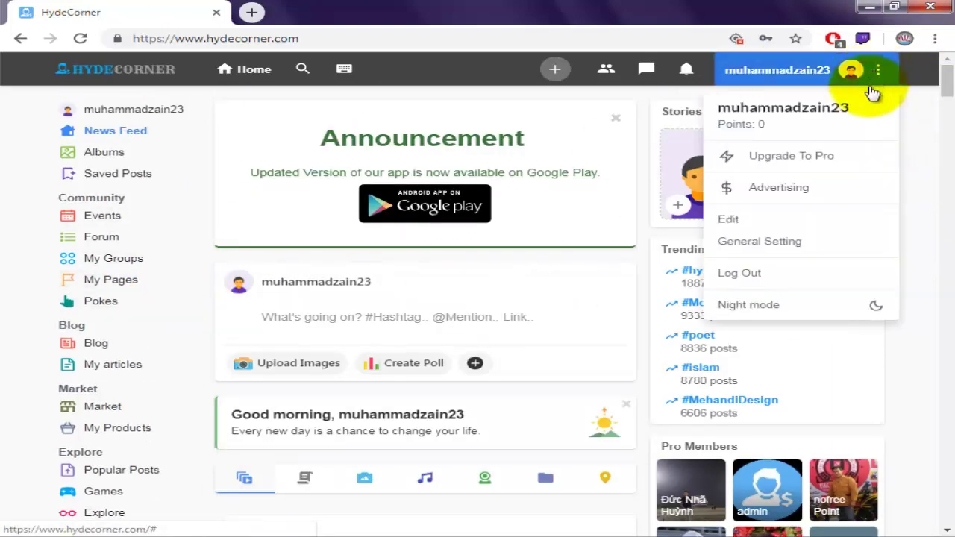
click(760, 243)
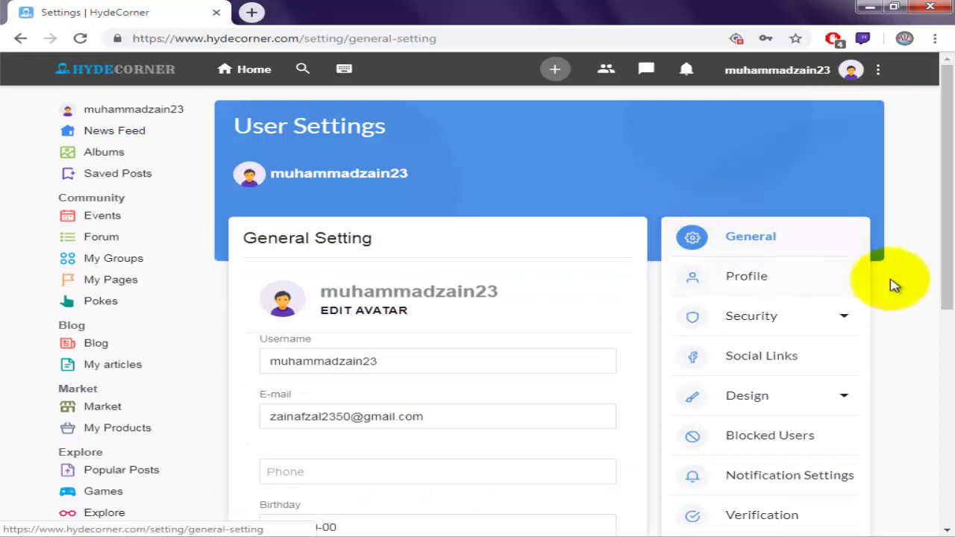
- Open the My Points page under the account's Earnings settings
click(952, 158)
drag(952, 158, 952, 291)
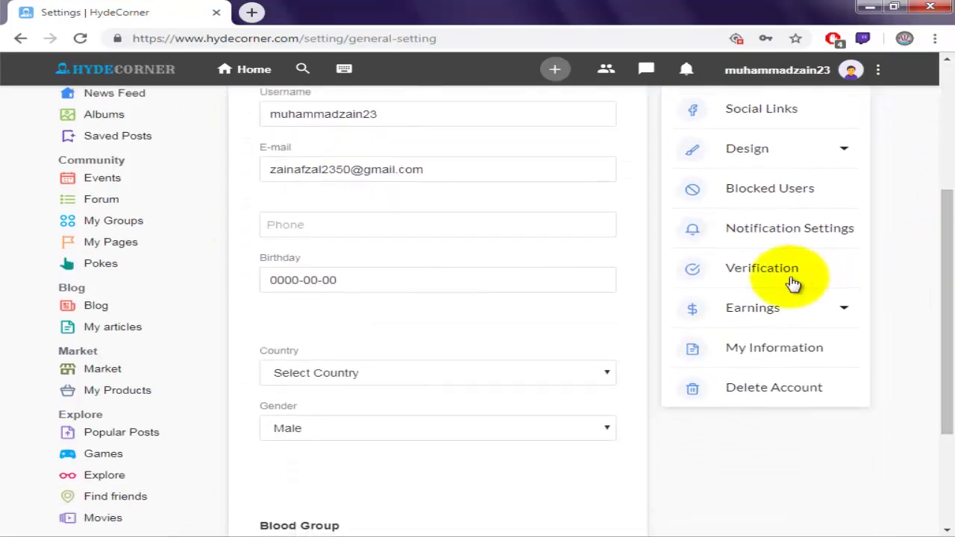
click(739, 312)
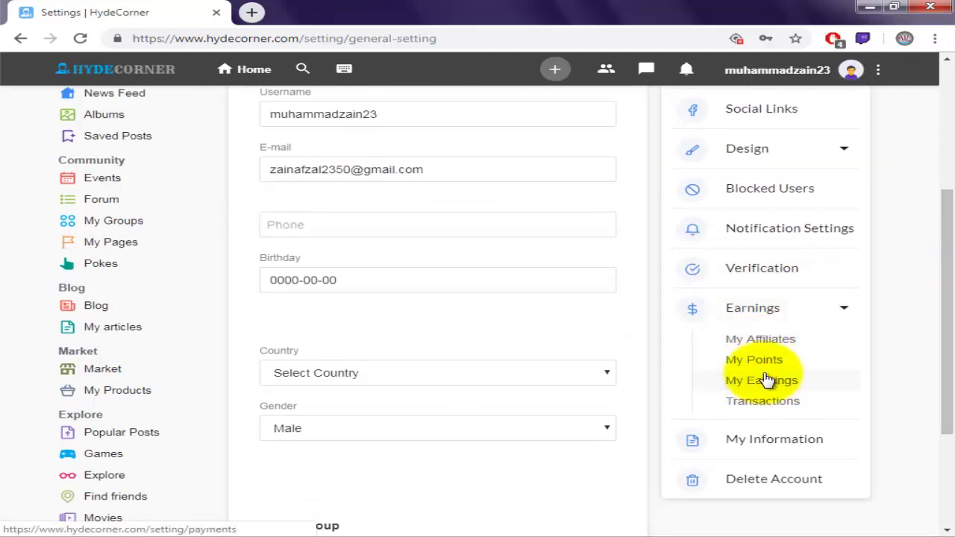
click(766, 369)
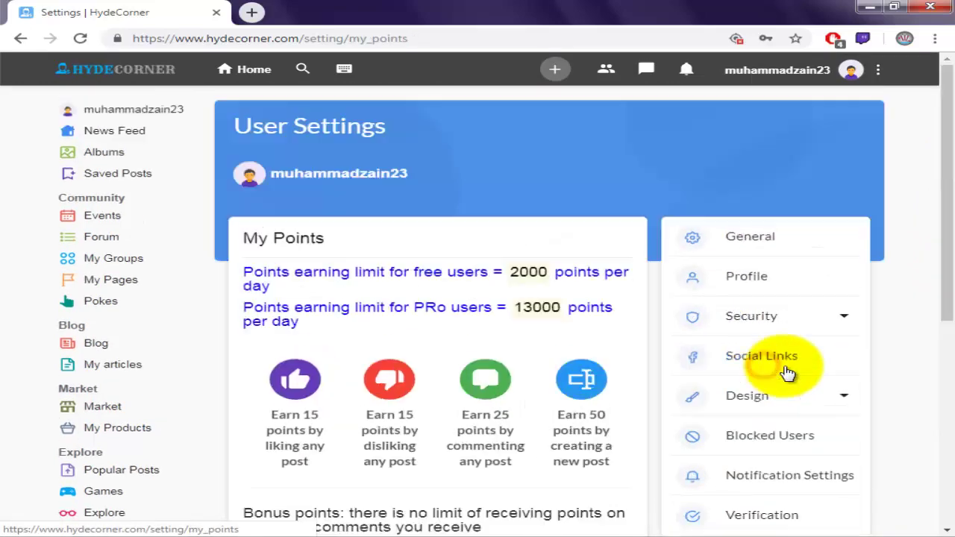
- Examine the daily points earning limits for free users and Pro users
drag(949, 152, 938, 228)
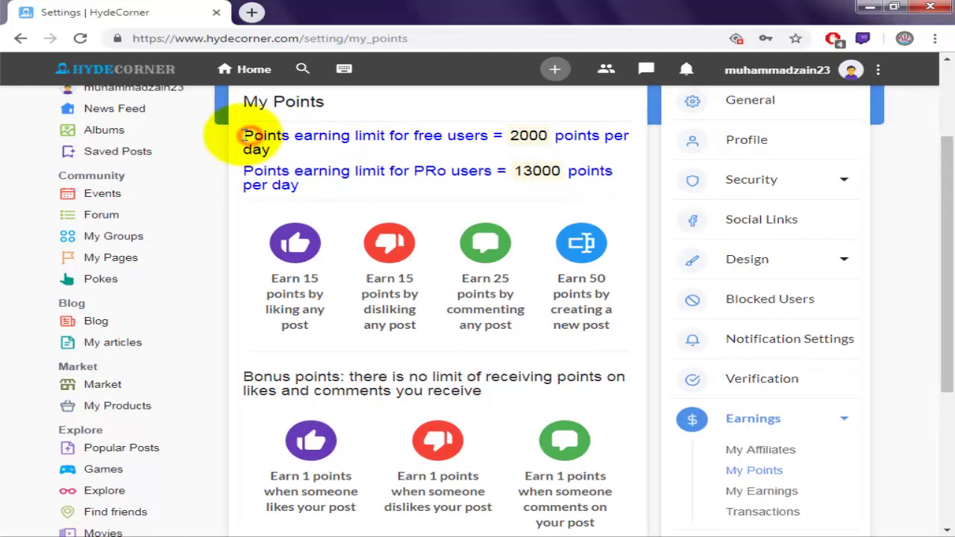
triple_click(246, 137)
click(522, 138)
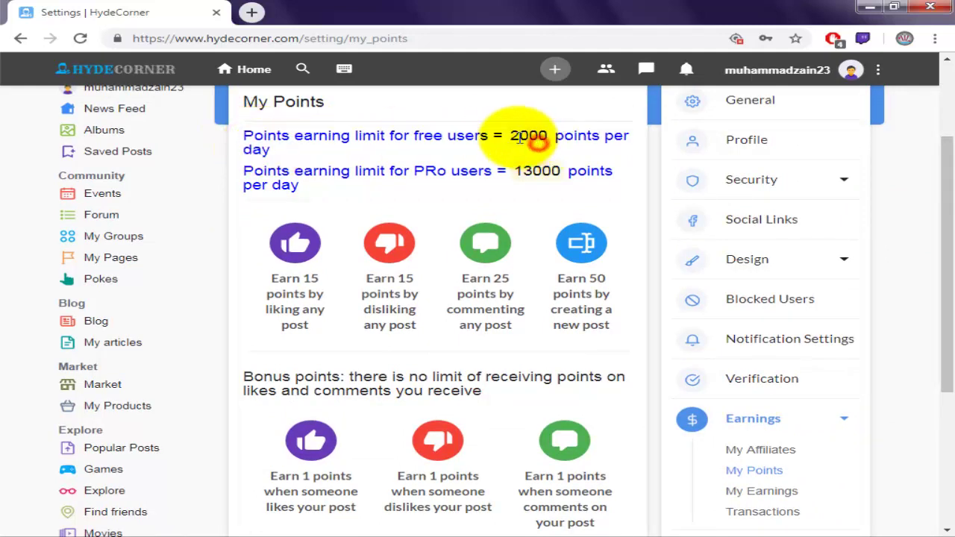
drag(511, 135, 542, 136)
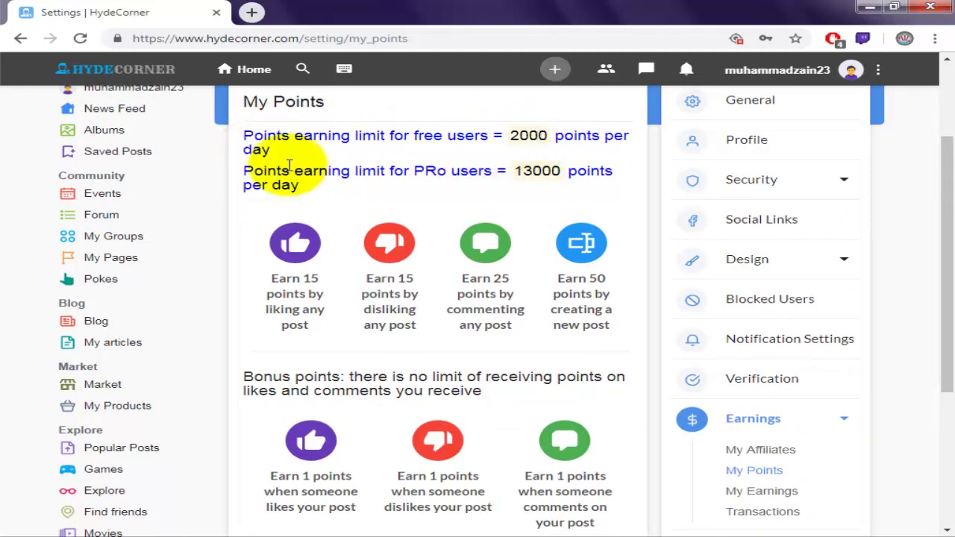
drag(242, 171, 283, 181)
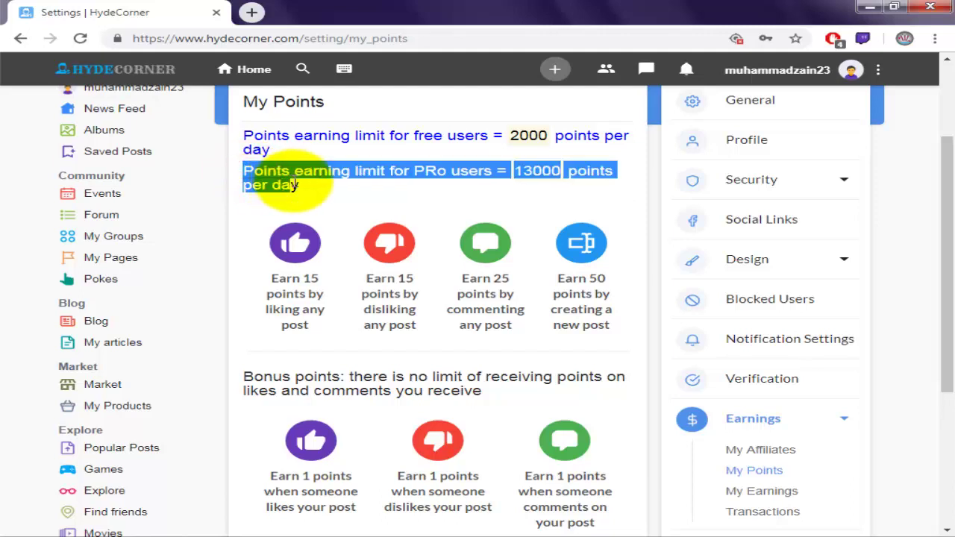
click(373, 188)
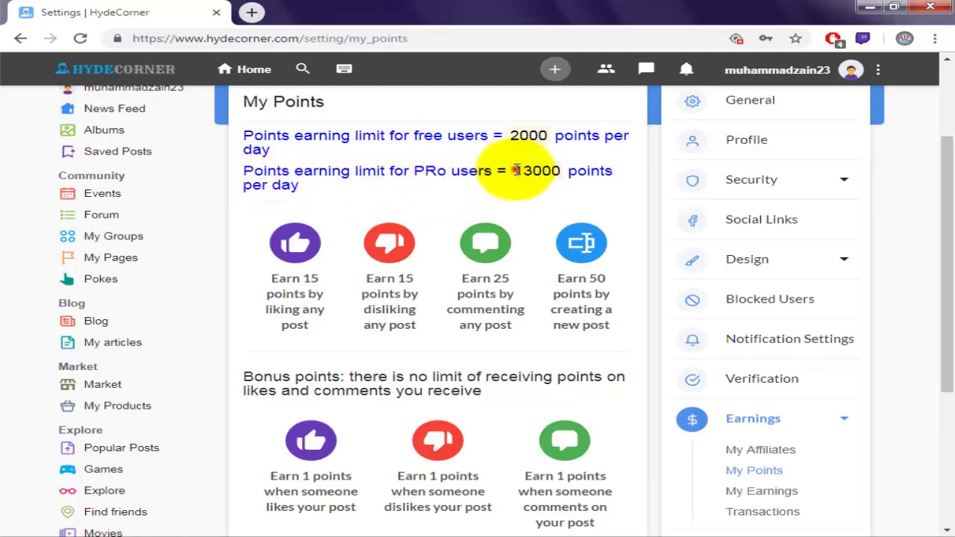
drag(514, 170, 570, 173)
click(550, 200)
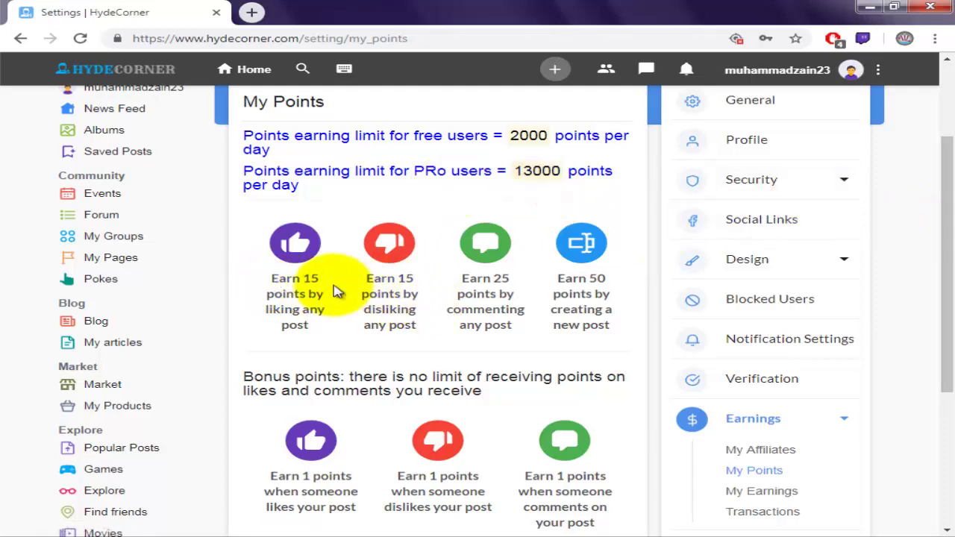
- Examine the bonus points rules, the current points balance and the points-to-dollar conversion rate
drag(949, 268, 951, 384)
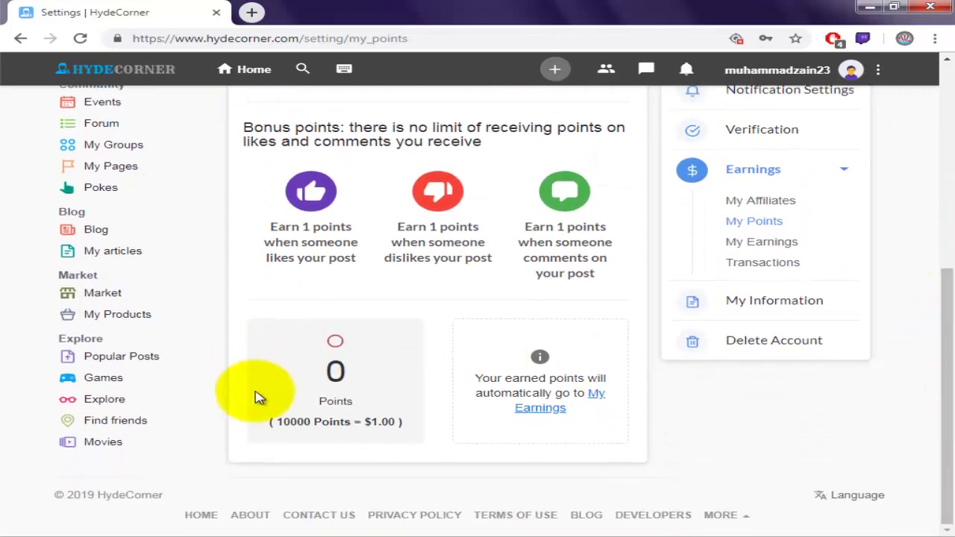
drag(309, 366, 348, 373)
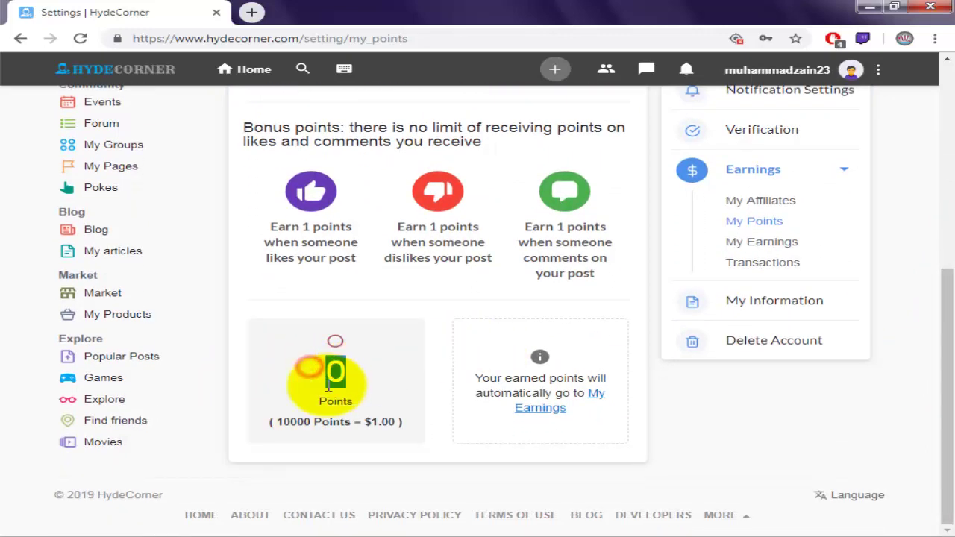
click(290, 399)
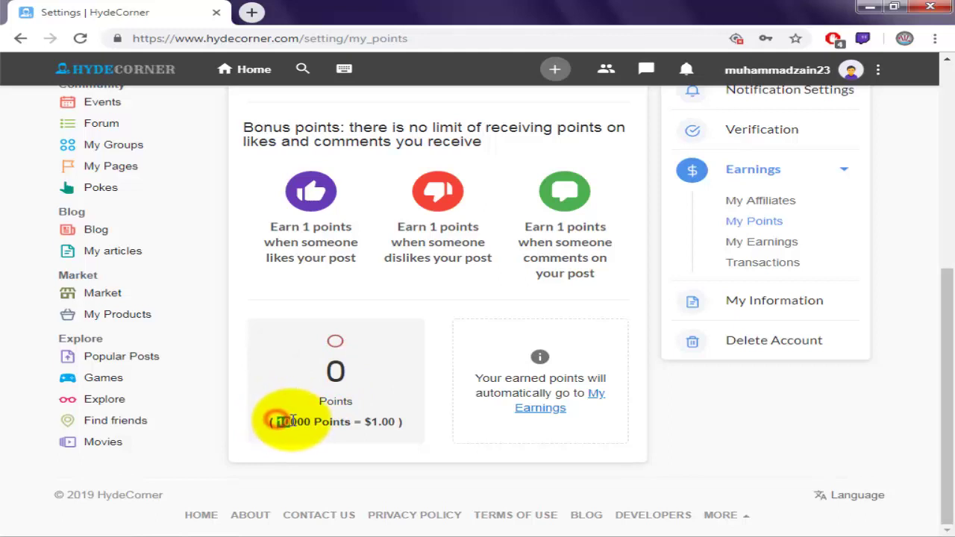
drag(273, 420, 394, 422)
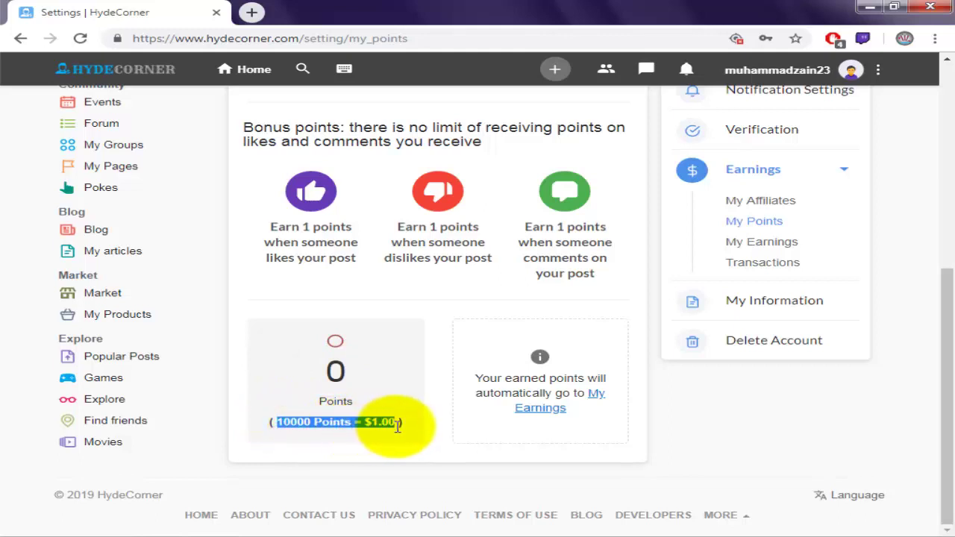
click(394, 390)
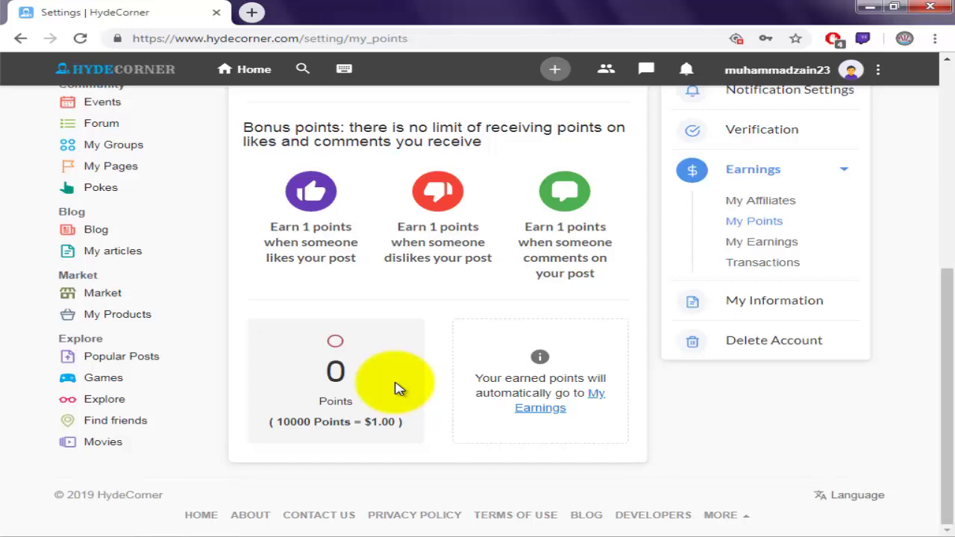
- Open the My Earnings page and choose JazzCash as the withdrawal method
drag(948, 422, 940, 366)
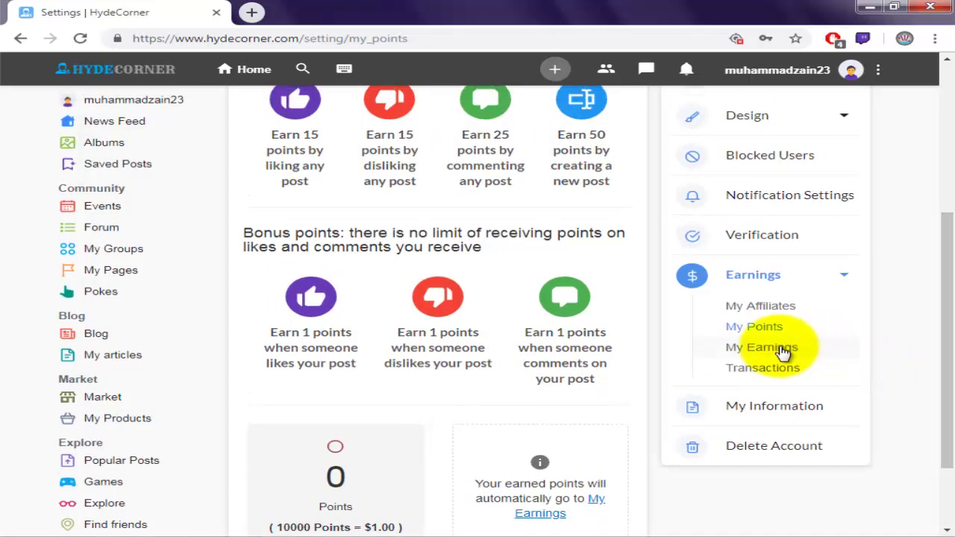
click(780, 351)
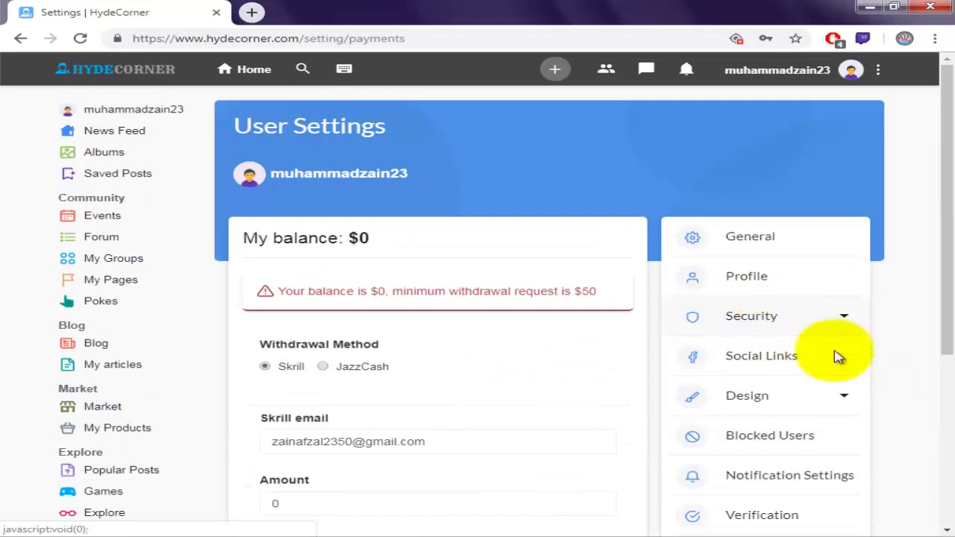
scroll(939, 324, down, 3)
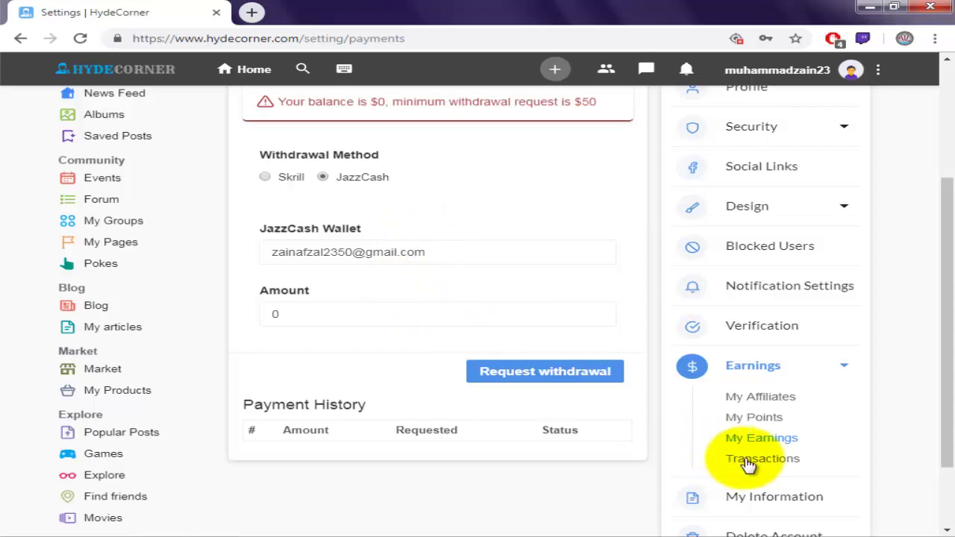
- Keep the current Windows color scheme without showing the message again, and open the account's Profile settings
scroll(933, 276, up, 2)
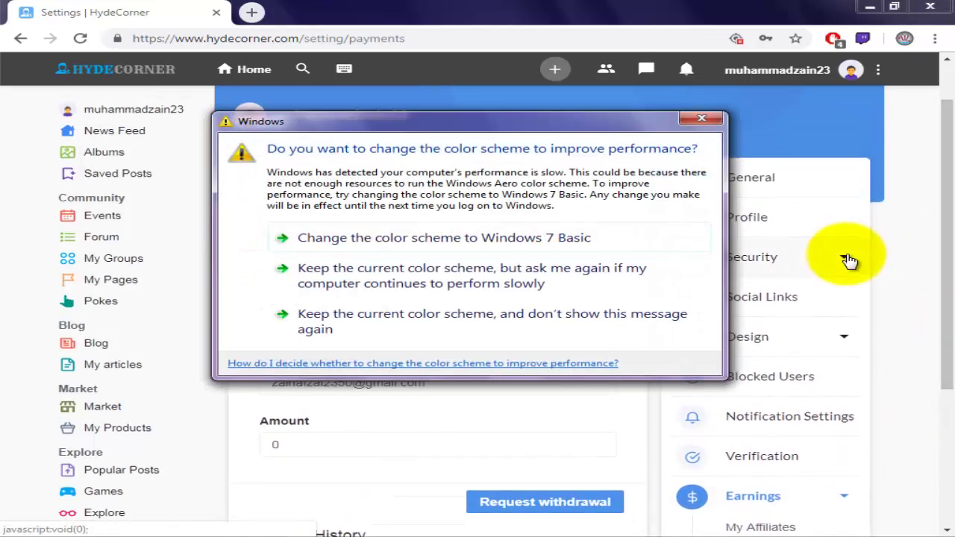
click(355, 321)
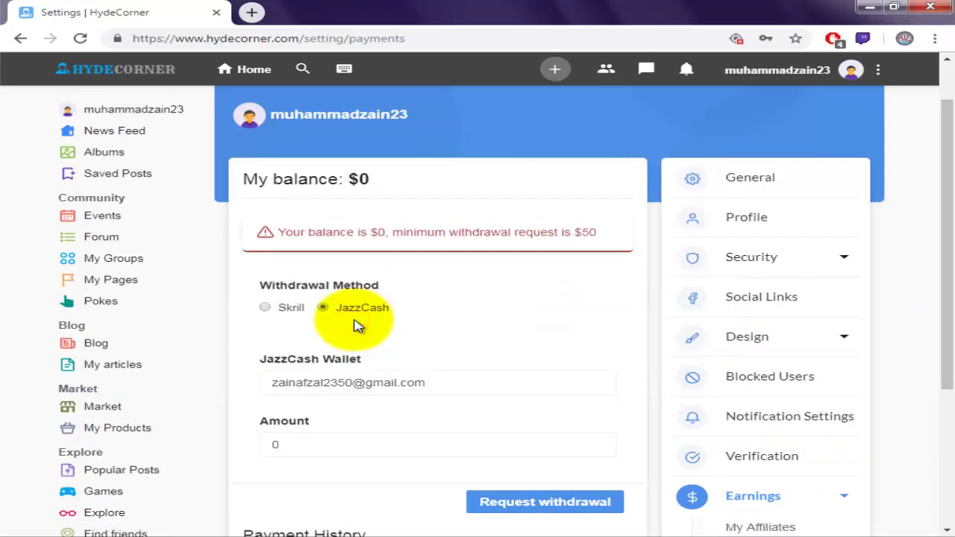
click(759, 222)
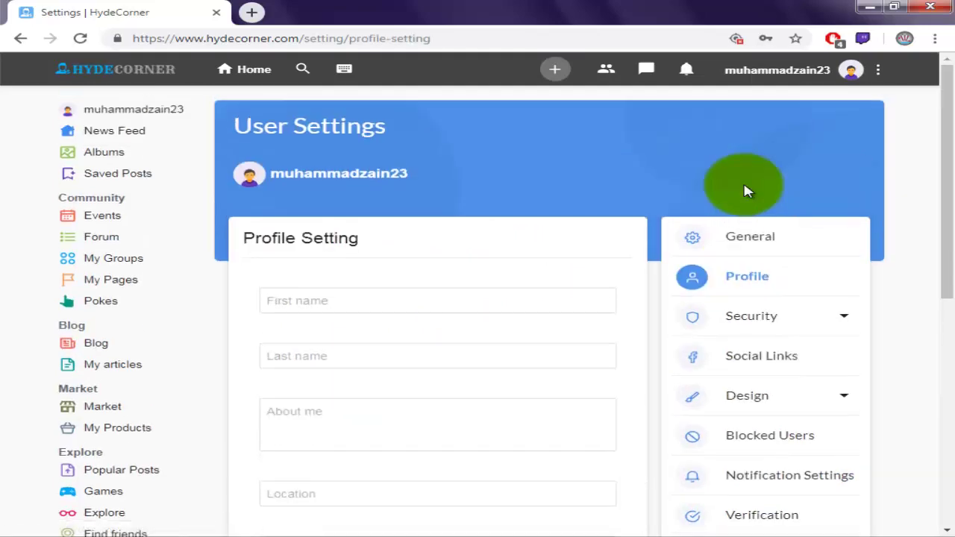
- Look through the Profile Setting form's personal fields, from first name and last name to About me, Location and School
scroll(937, 181, down, 4)
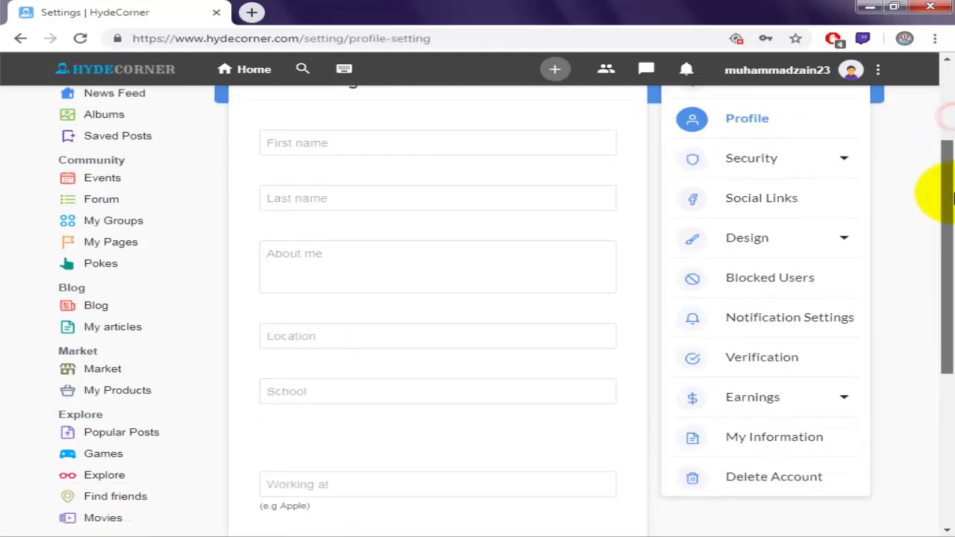
scroll(936, 179, up, 4)
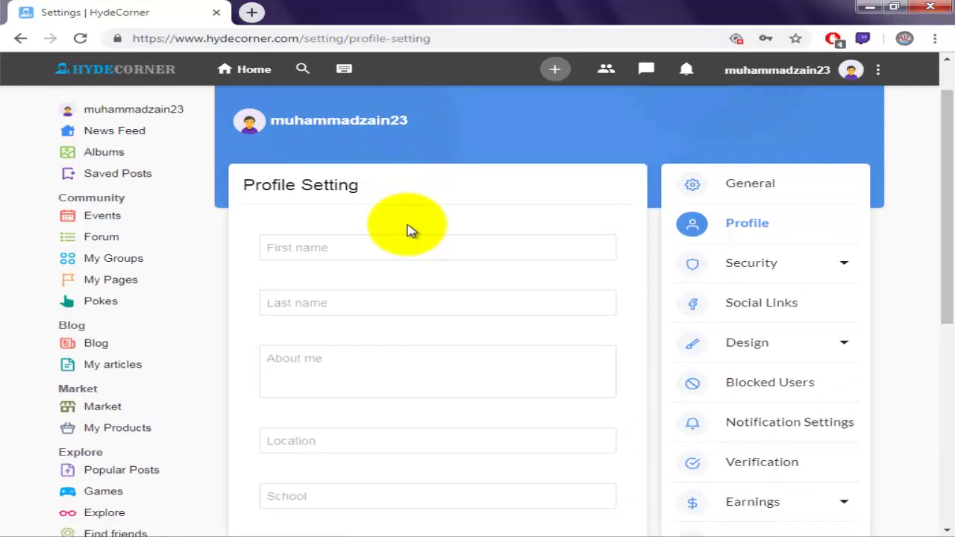
click(397, 393)
scroll(938, 262, down, 4)
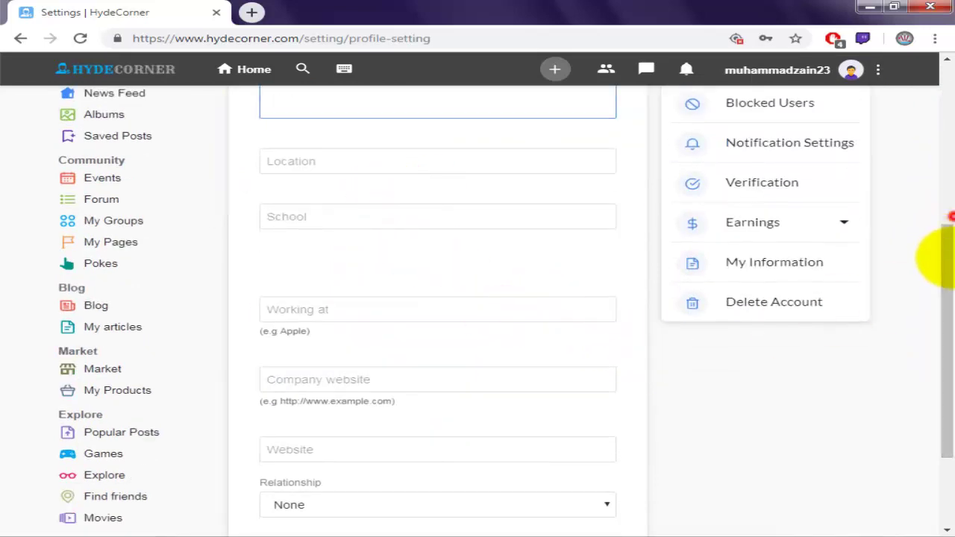
scroll(937, 256, up, 4)
scroll(936, 256, down, 3)
click(910, 213)
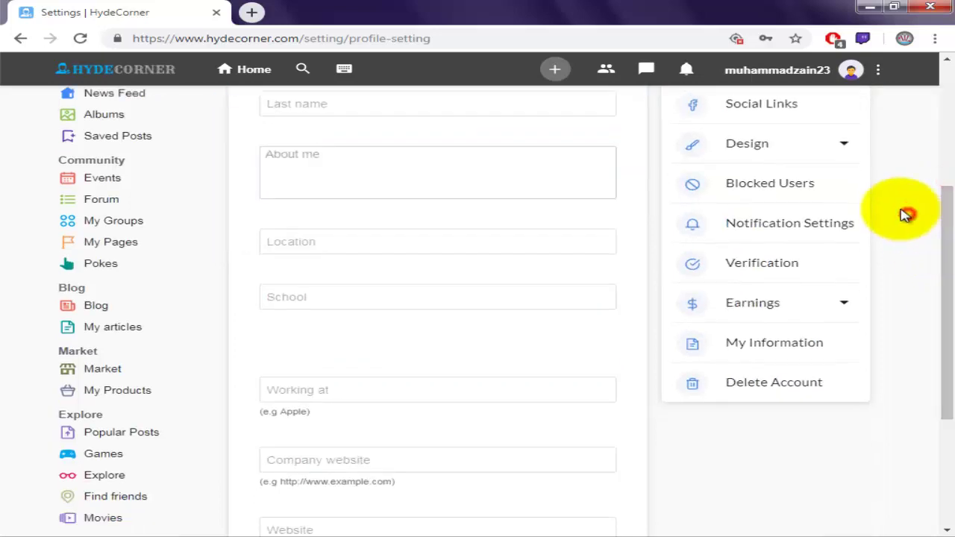
drag(947, 258, 953, 343)
- Inspect the empty Working at, Company website and Website fields and the Relationship options, keeping Relationship at None
click(368, 290)
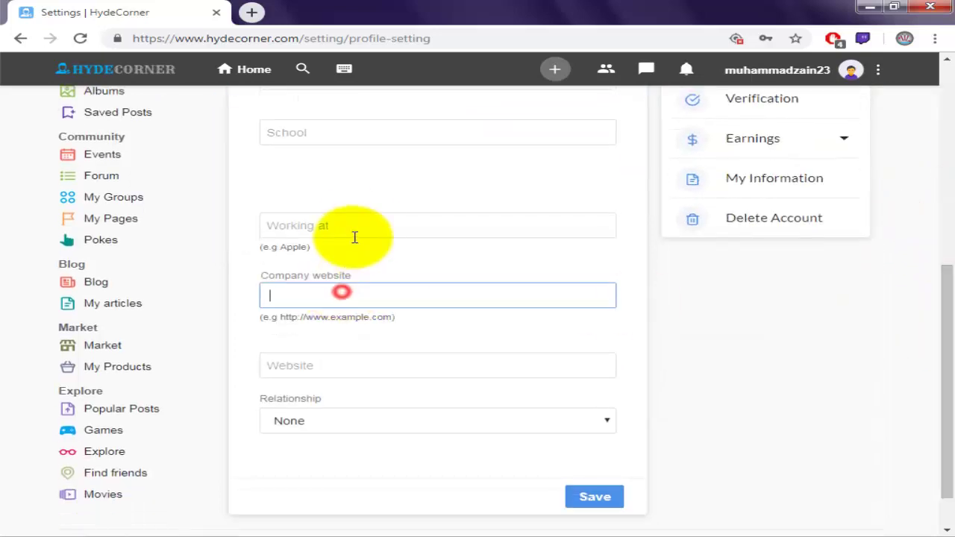
click(358, 221)
click(343, 363)
click(354, 420)
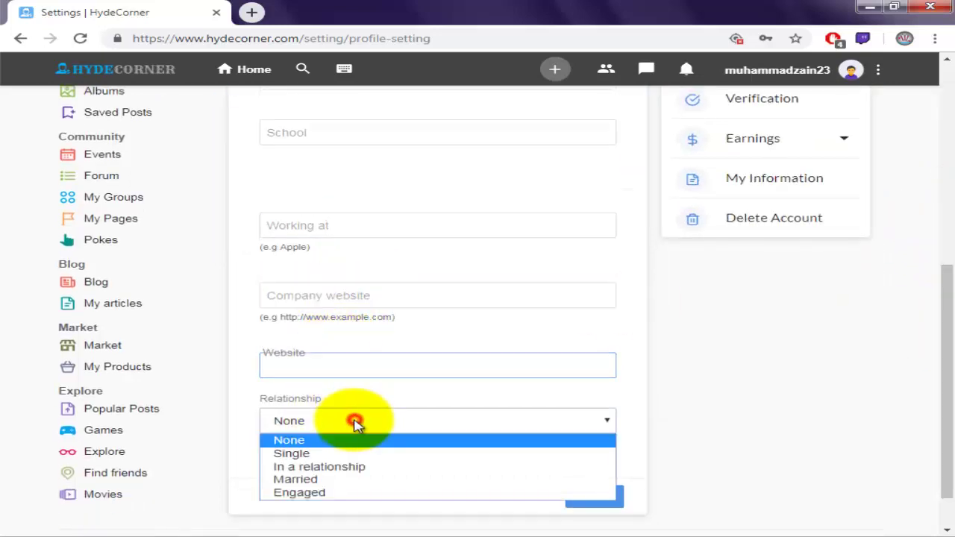
click(354, 416)
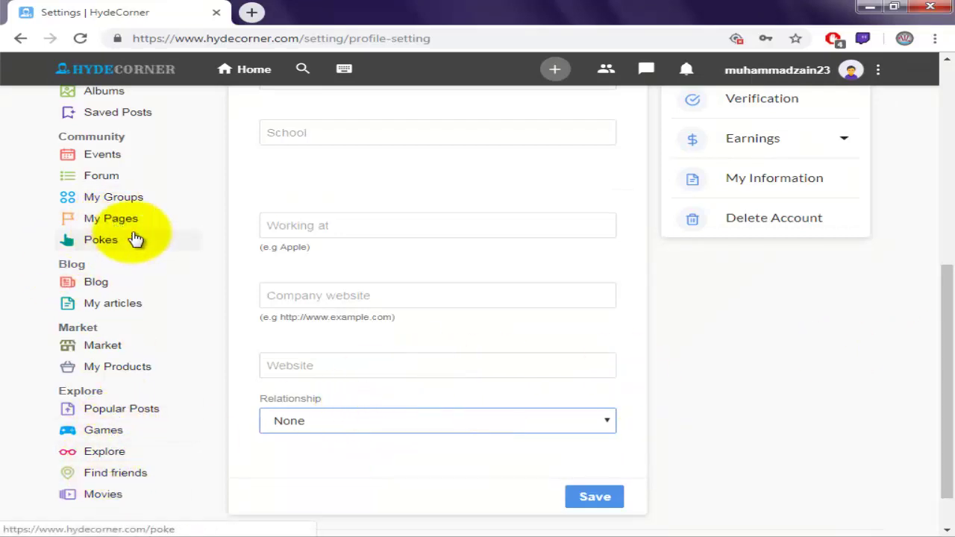
- Open the News Feed and look through its posts down to the admin's posts about points and payouts
drag(952, 323, 952, 112)
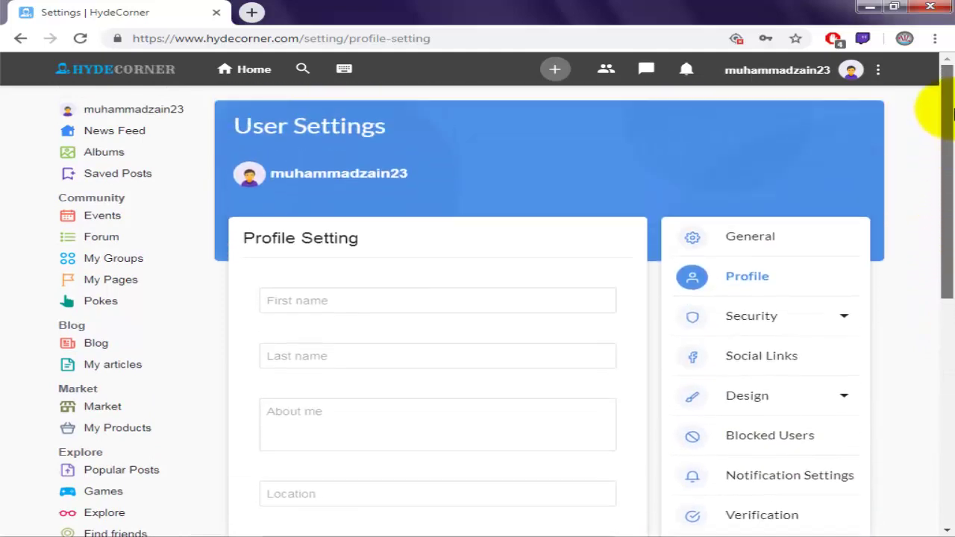
click(102, 140)
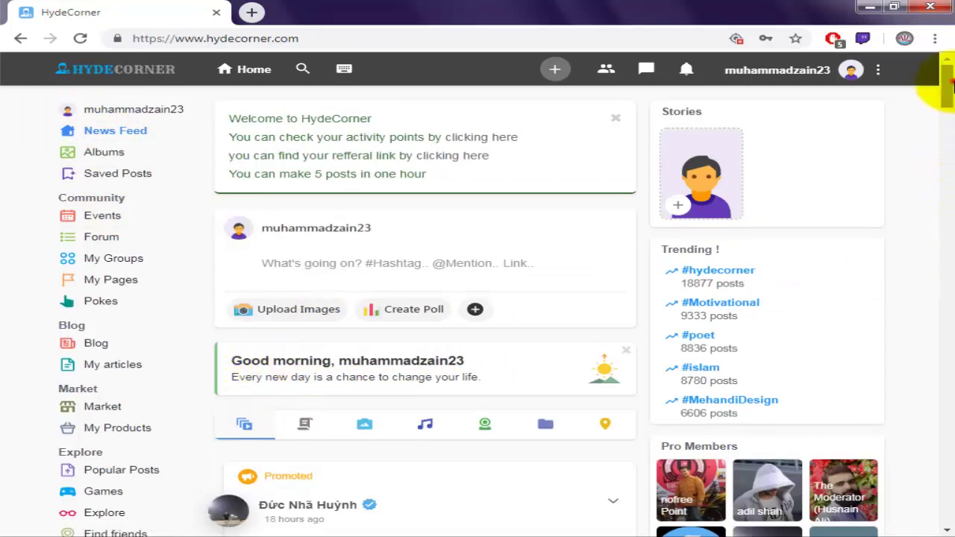
drag(944, 86, 947, 94)
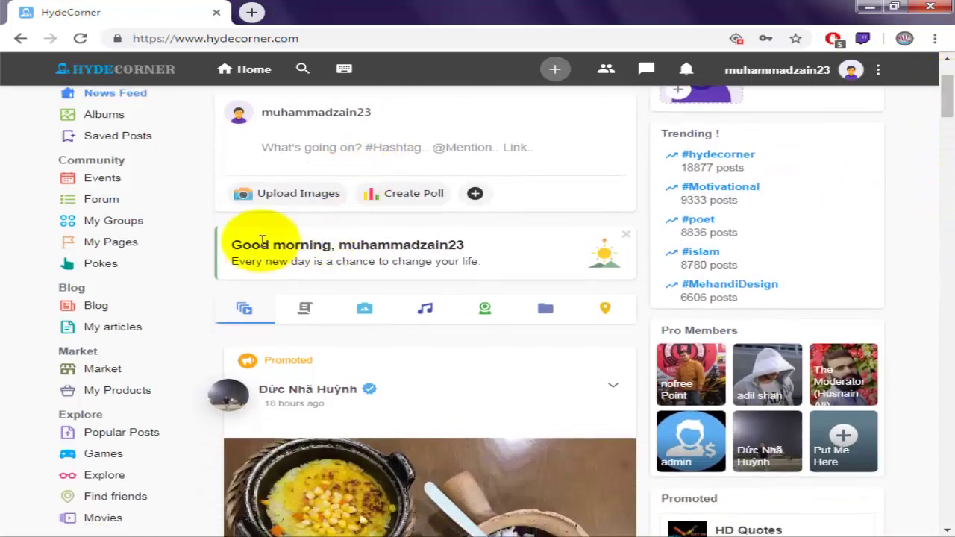
drag(261, 245, 466, 262)
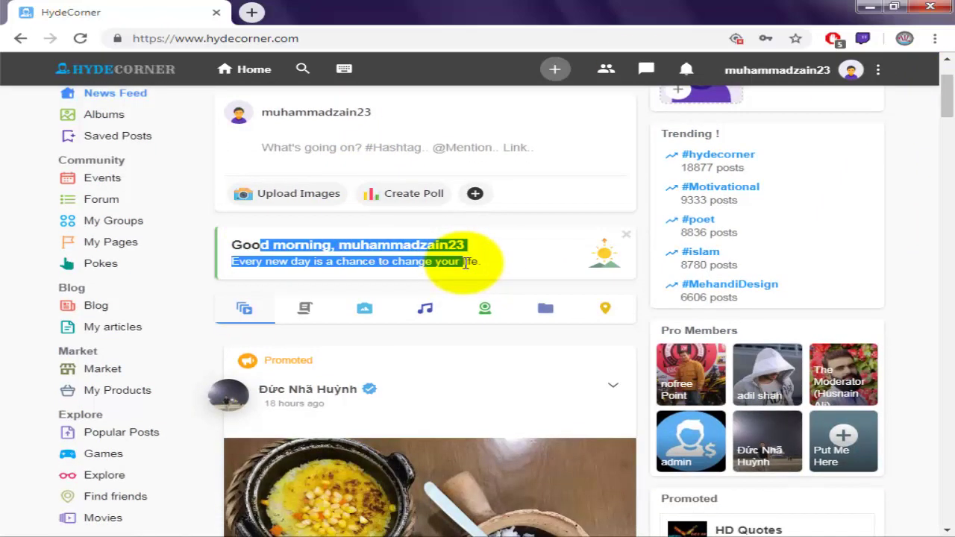
click(941, 165)
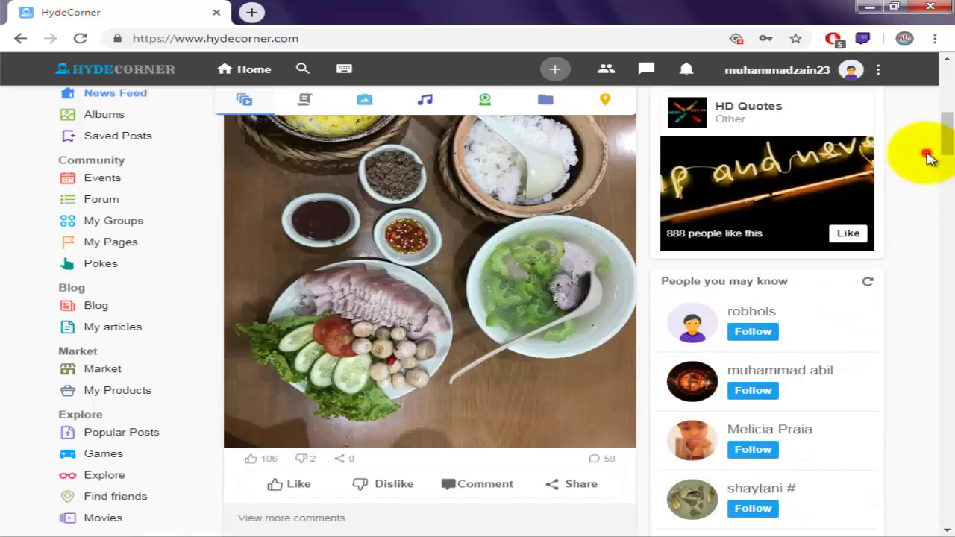
drag(944, 145, 951, 402)
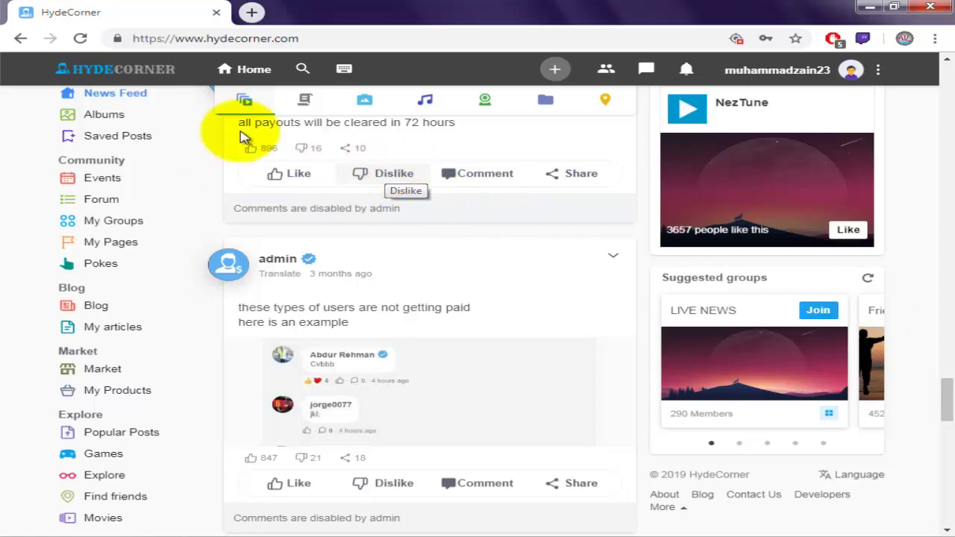
drag(946, 395, 947, 370)
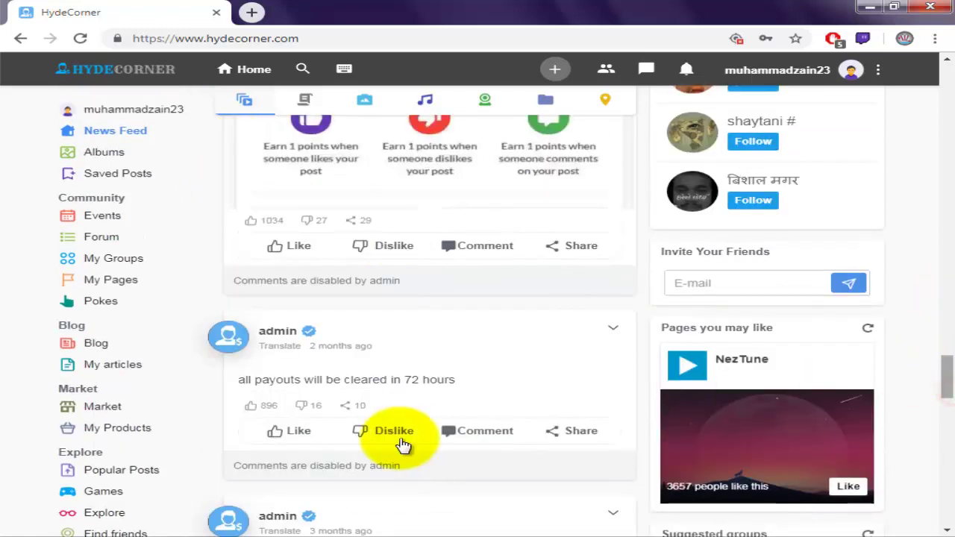